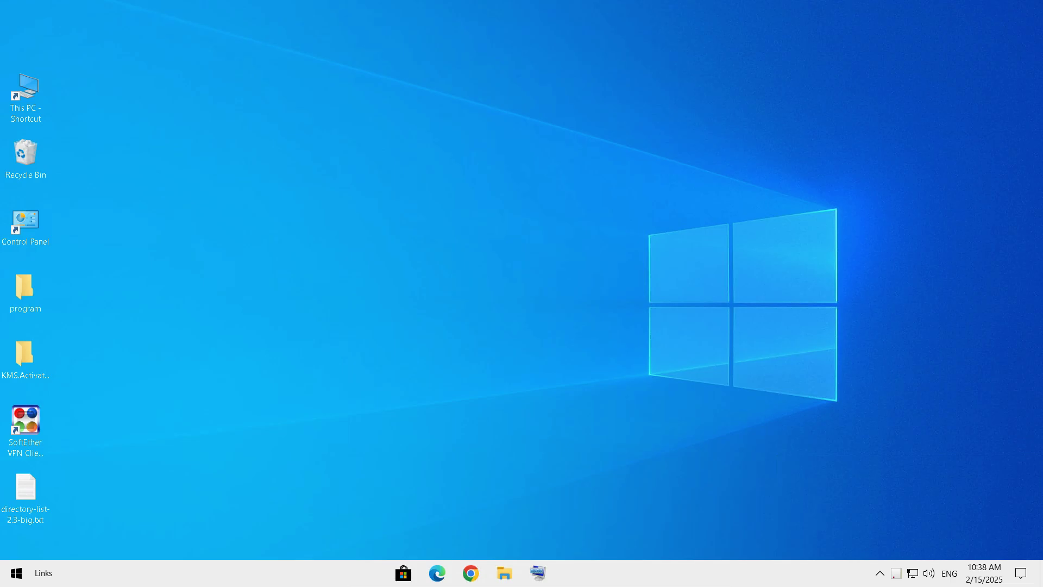
Check that the Privacy General options in Settings are Off, then review Diagnostics & feedback
{"action": "key", "text": "super"}
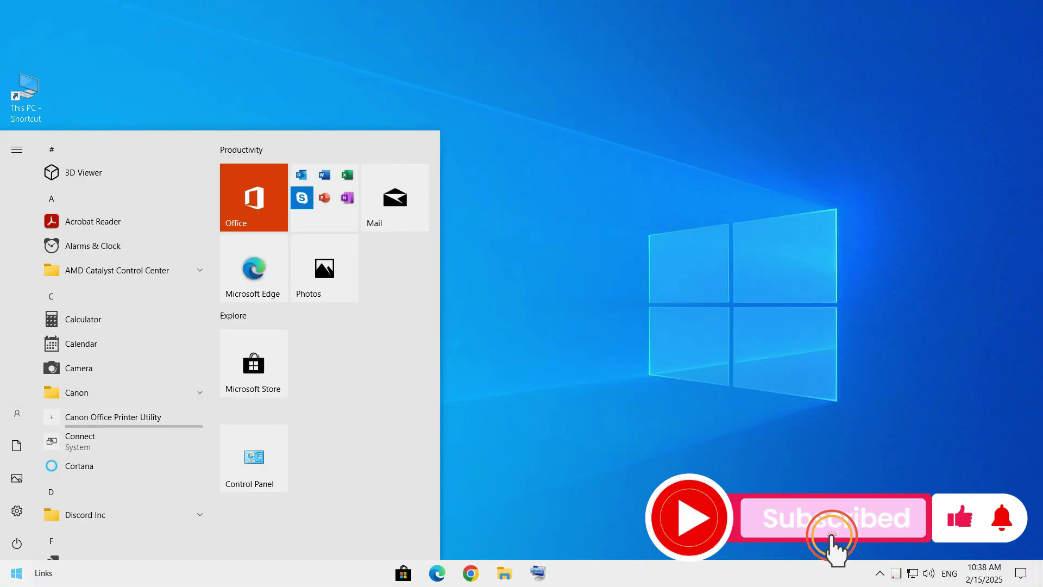
{"action": "left_click", "coordinate": [17, 511]}
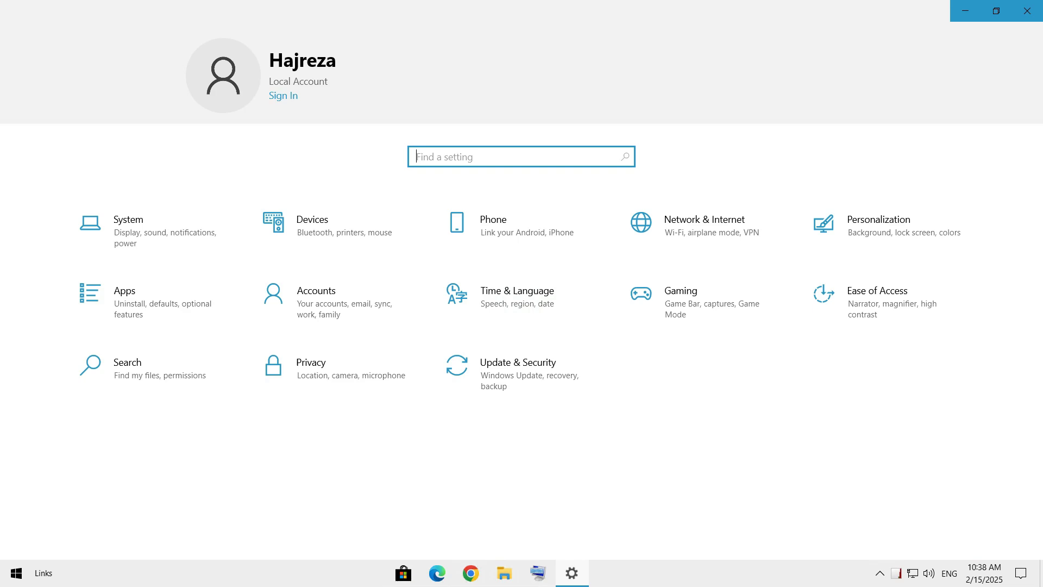
{"action": "left_click", "coordinate": [337, 373]}
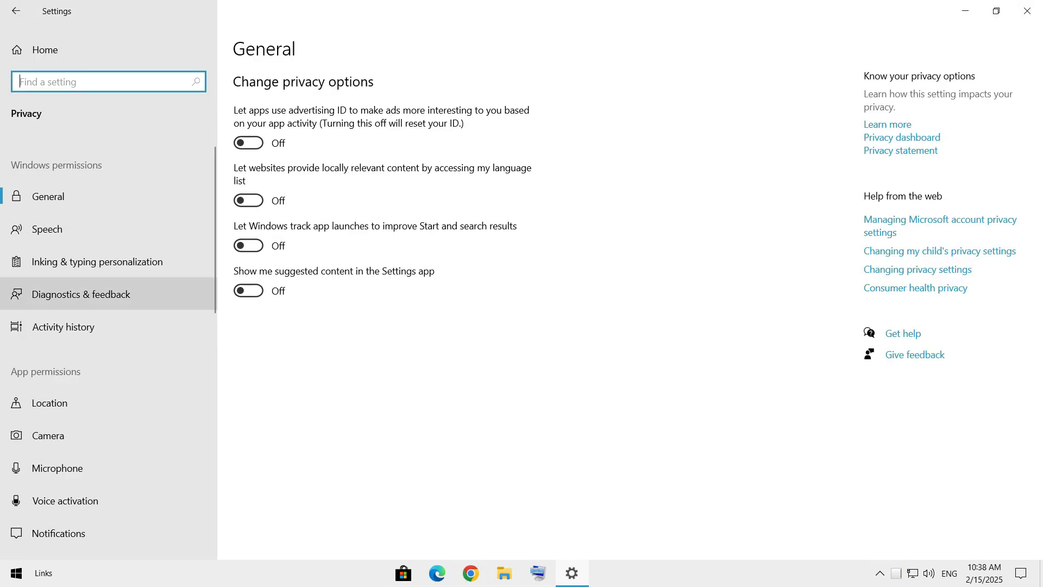
{"action": "left_click", "coordinate": [81, 294]}
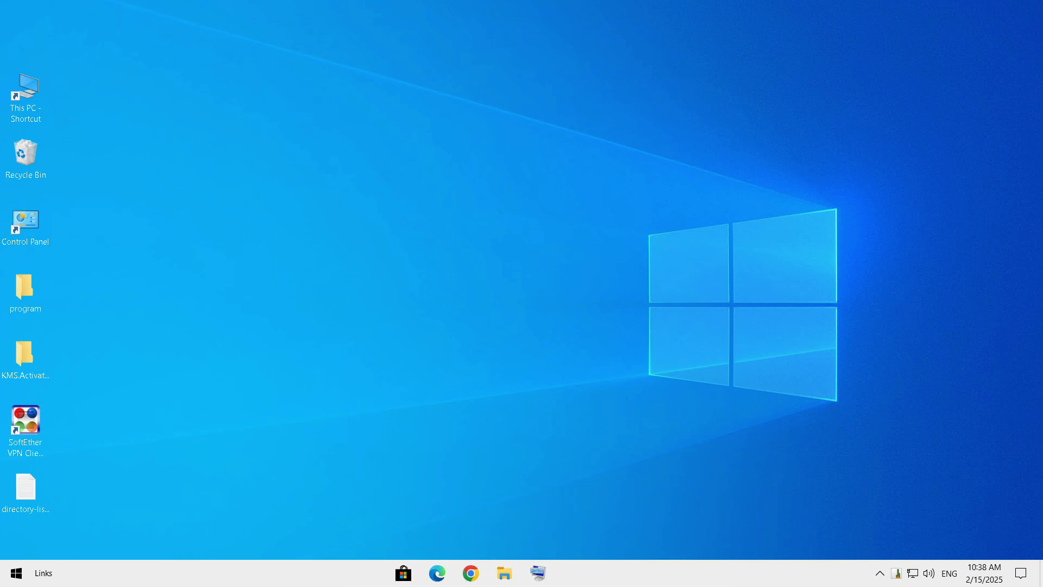
Confirm on the Privacy Location page that 'Allow apps to access your location' is Off
{"action": "left_click", "coordinate": [16, 572]}
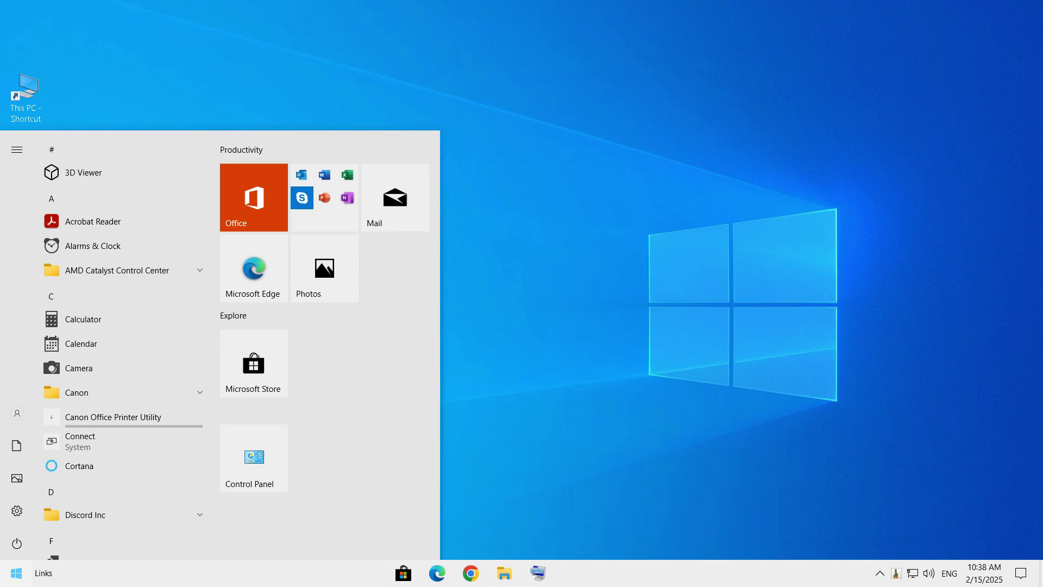
{"action": "left_click", "coordinate": [17, 511]}
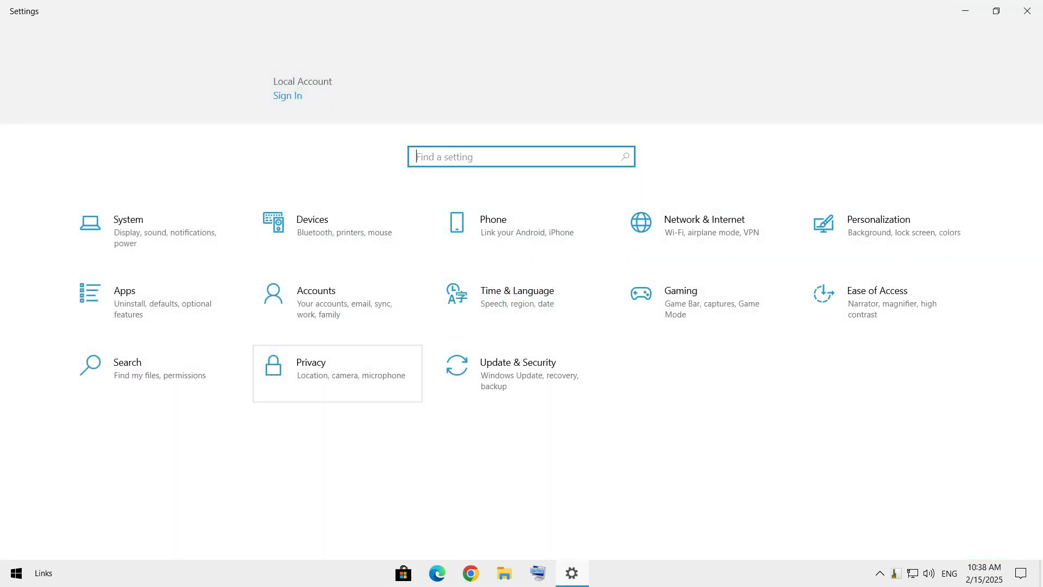
{"action": "left_click", "coordinate": [338, 373]}
{"action": "left_click", "coordinate": [49, 402]}
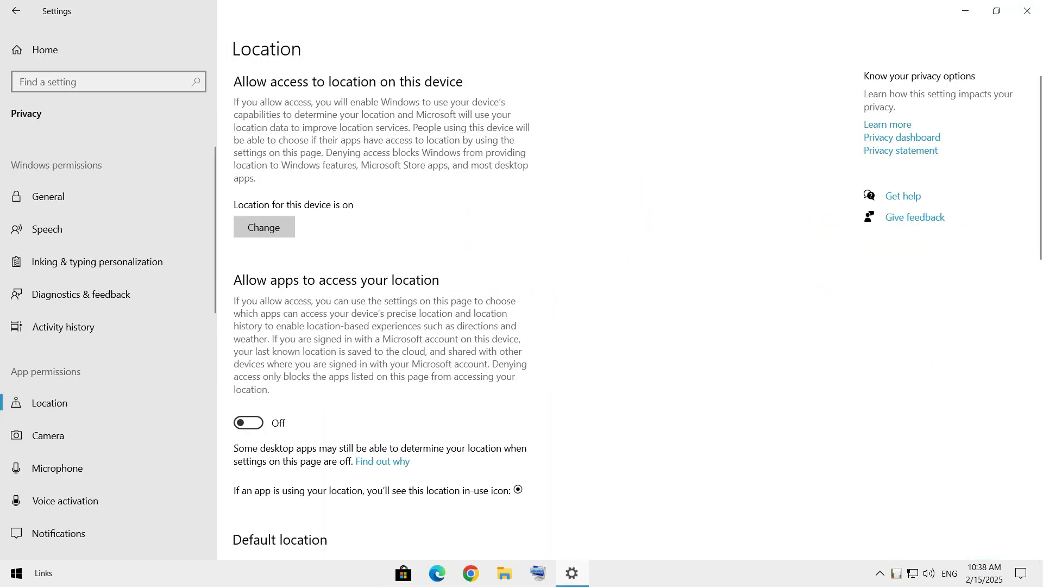
{"action": "scroll", "coordinate": [624, 298], "scroll_direction": "down", "scroll_amount": 2}
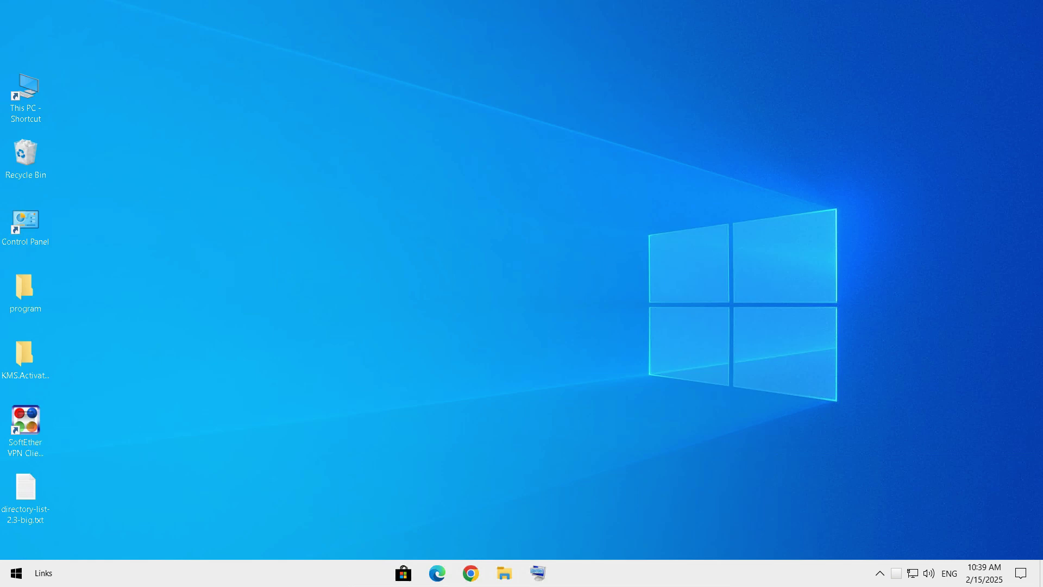
Switch off Cortana's voice-keyword response on the Privacy Voice activation page
{"action": "left_click", "coordinate": [17, 573]}
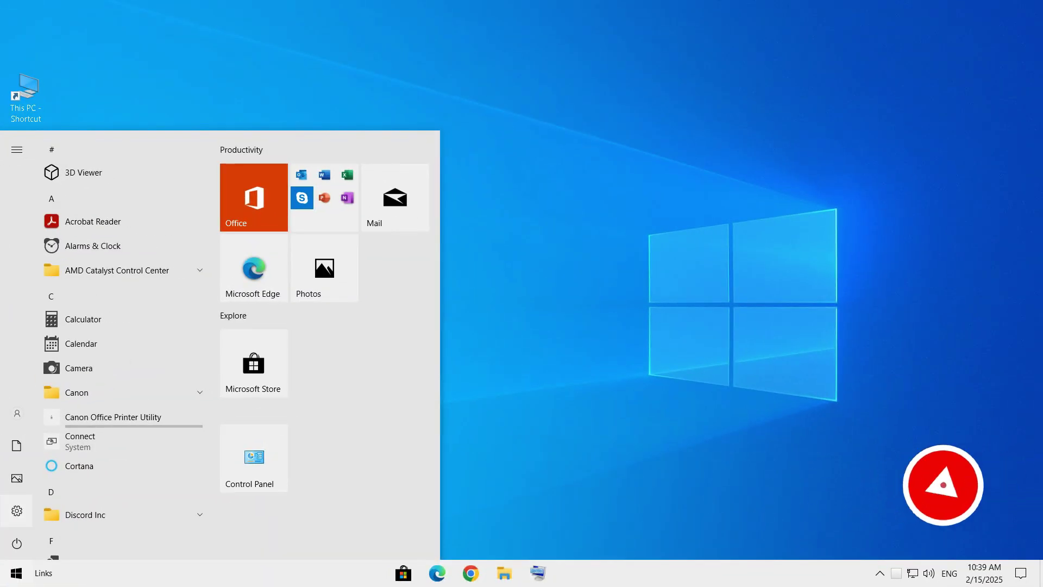
{"action": "left_click", "coordinate": [16, 511]}
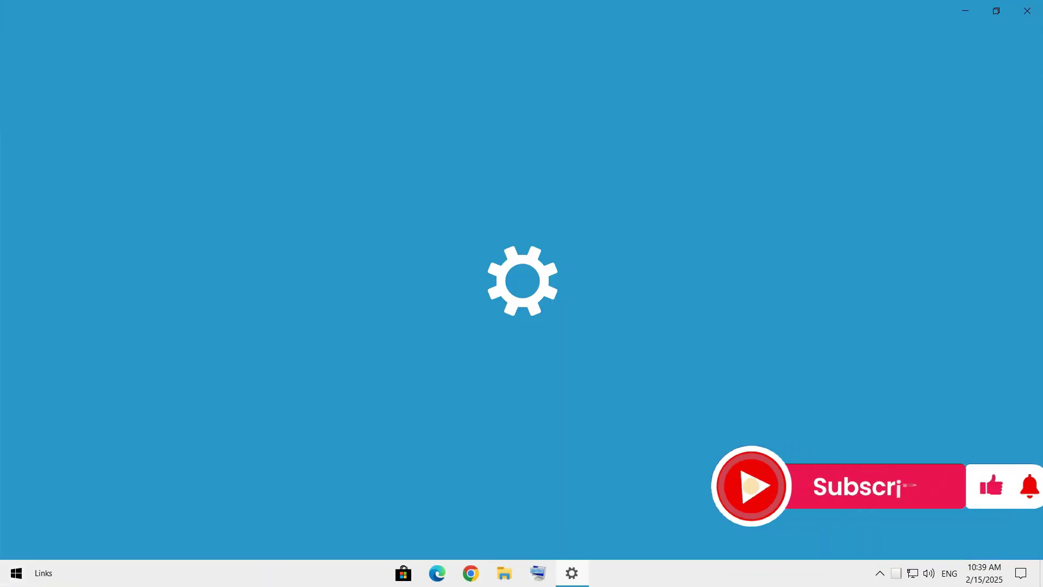
{"action": "left_click", "coordinate": [325, 369]}
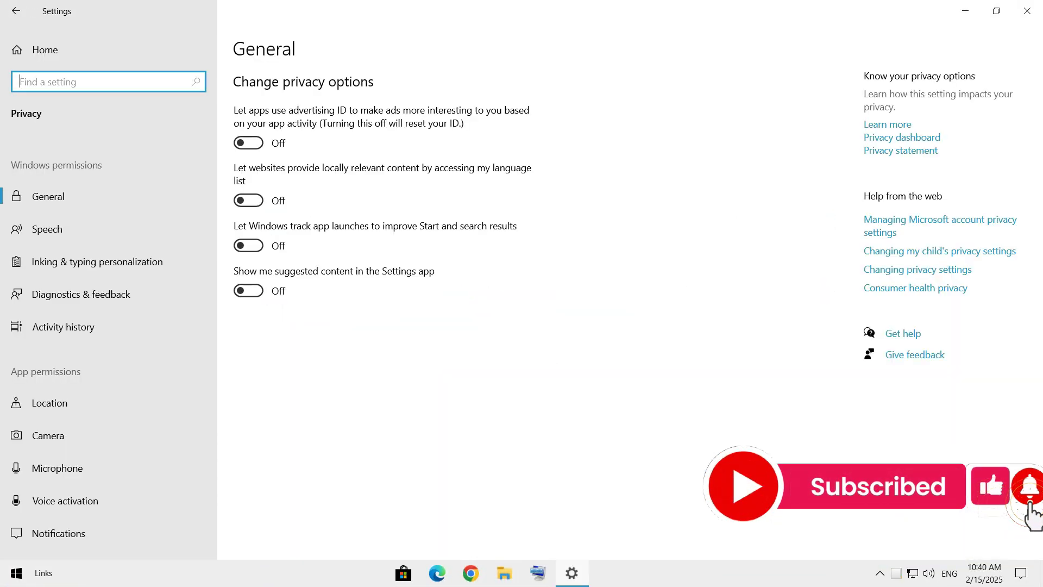
{"action": "left_click", "coordinate": [65, 500]}
{"action": "scroll", "coordinate": [380, 304], "scroll_direction": "down", "scroll_amount": 8}
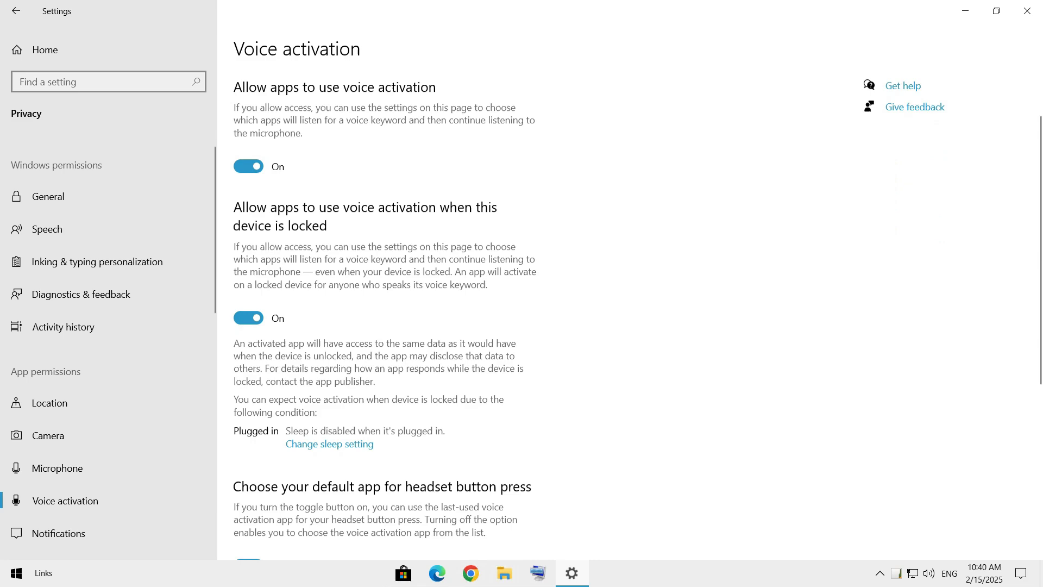
{"action": "left_click", "coordinate": [447, 466]}
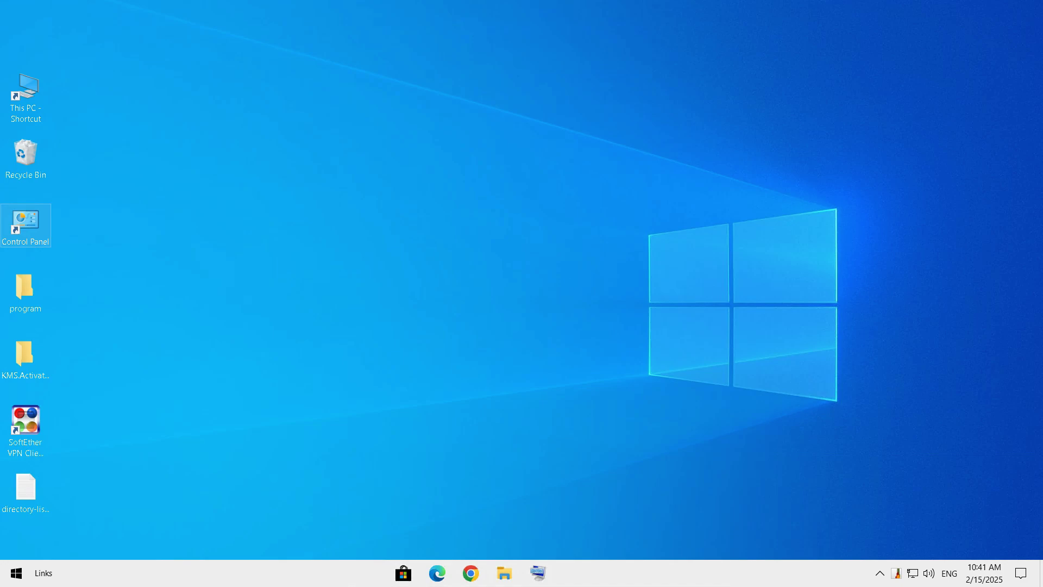
Review the advanced sharing settings in Network and Sharing Center, showing network discovery off
{"action": "double_click", "coordinate": [26, 223]}
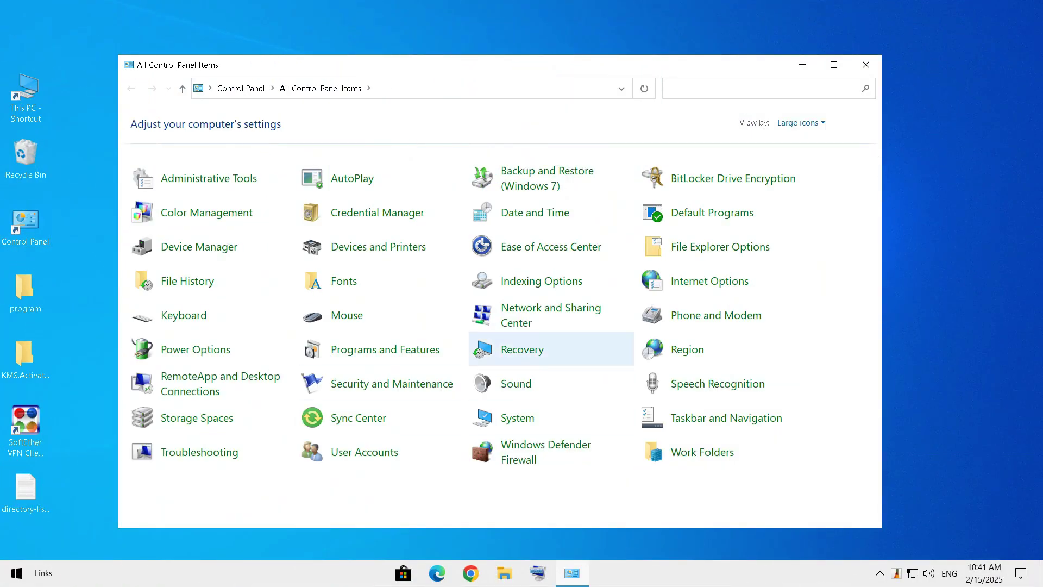
{"action": "left_click", "coordinate": [543, 315]}
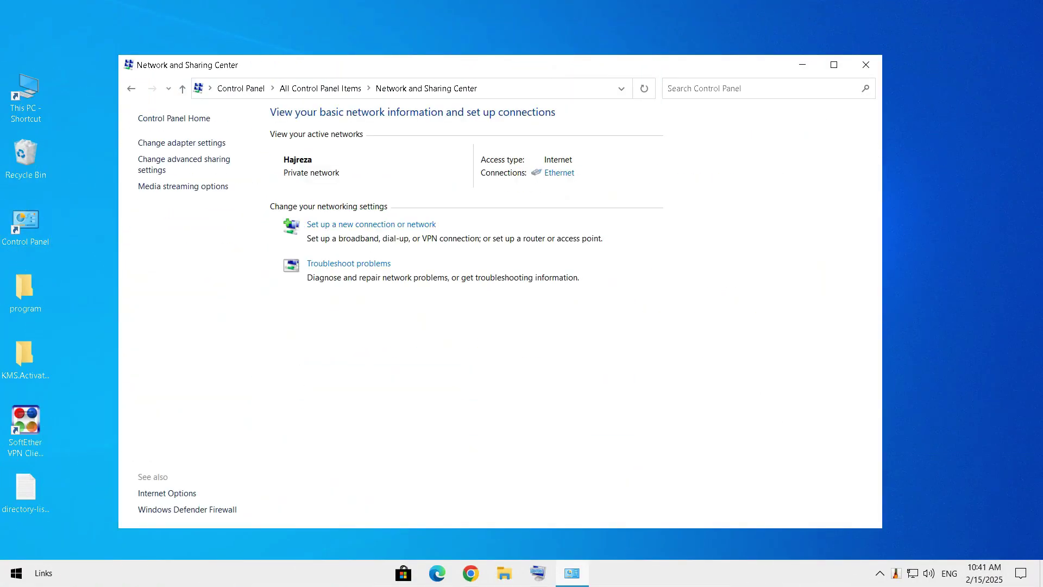
{"action": "left_click", "coordinate": [183, 159]}
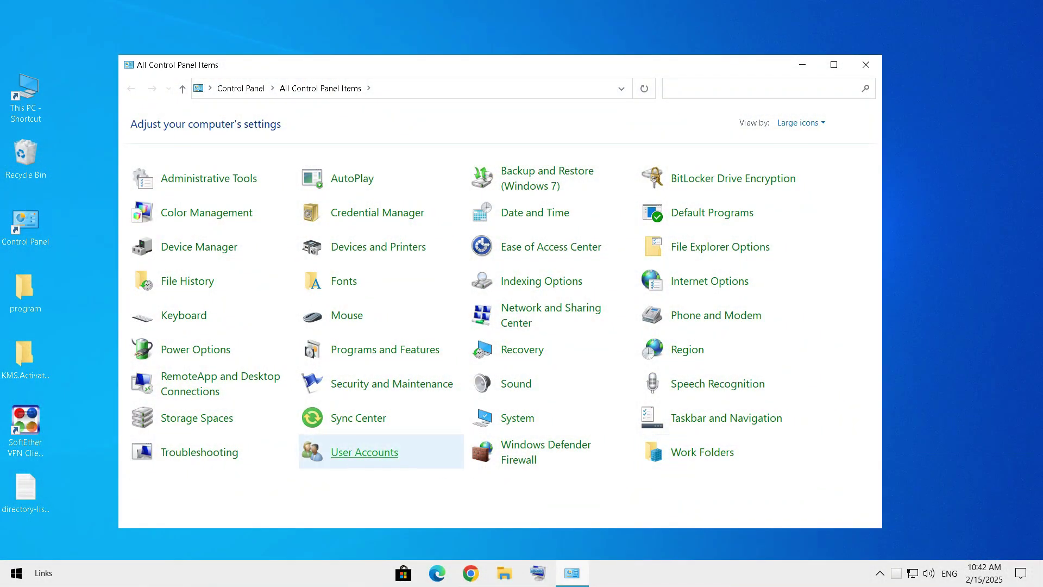
Open User Account Control settings from User Accounts, leaving the slider at the default level
{"action": "left_click", "coordinate": [365, 452]}
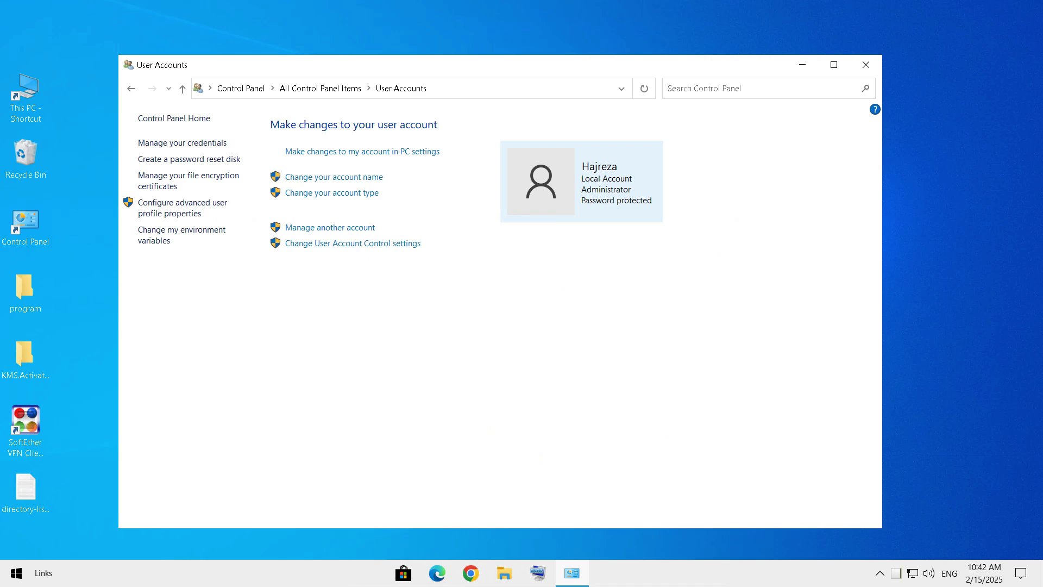
{"action": "left_click", "coordinate": [353, 242]}
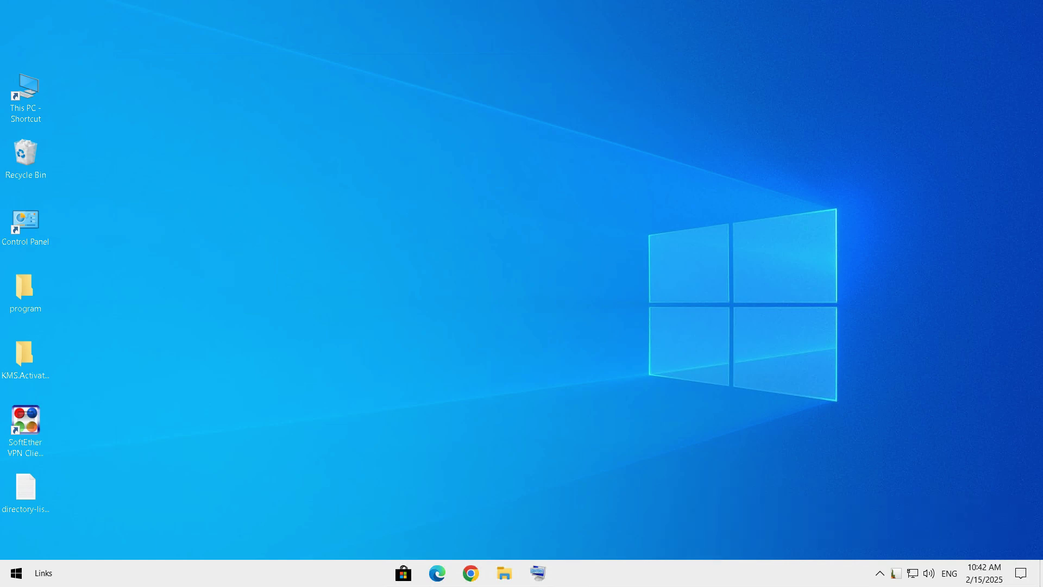
Using gpedit.msc, set the AutoPlay Policies 'Turn off Autoplay' policy to Disabled
{"action": "key", "text": "super+r"}
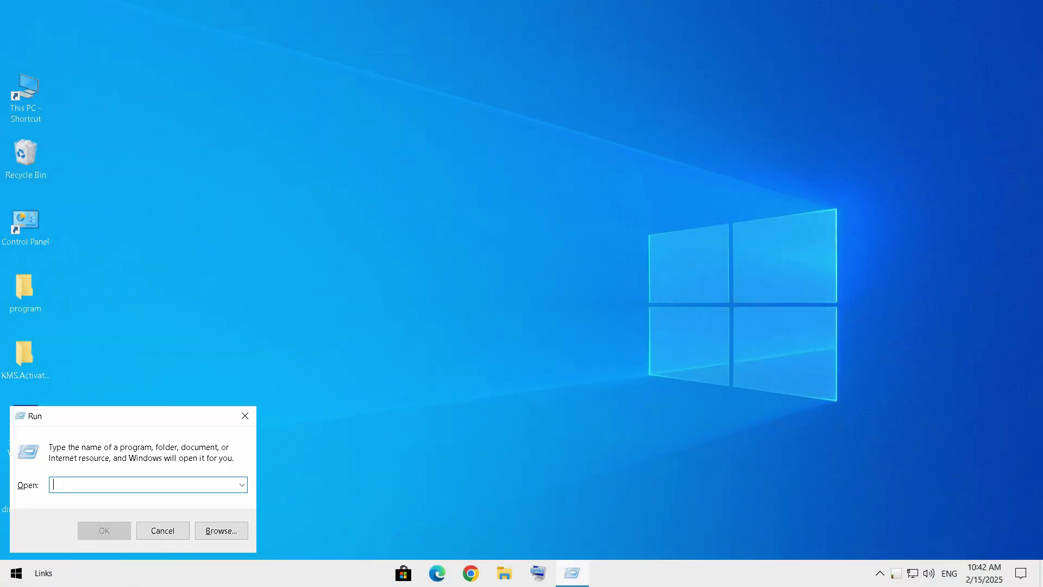
{"action": "type", "text": "gpedit"}
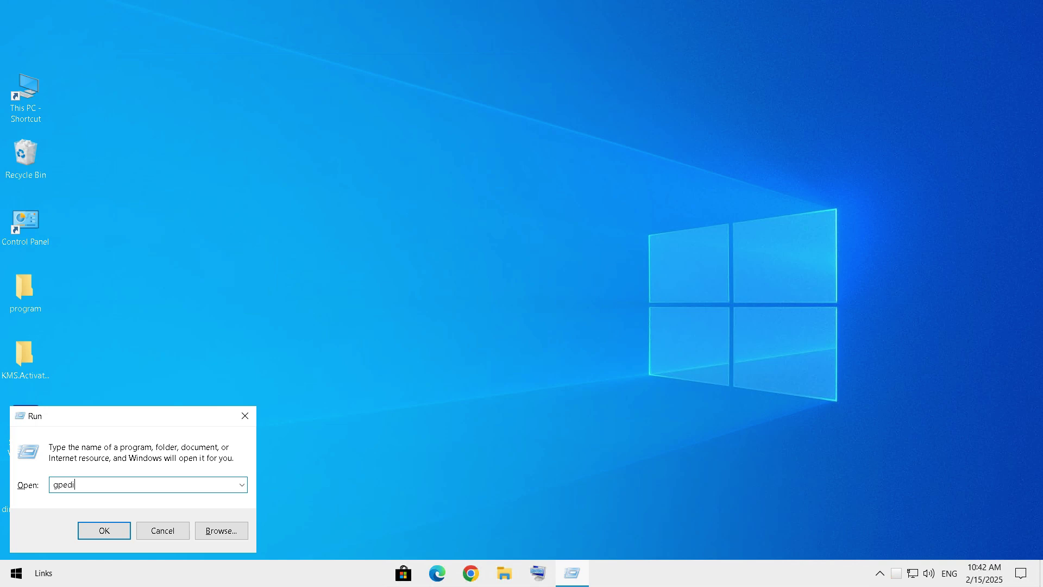
{"action": "type", "text": ".msc"}
{"action": "key", "text": "Return"}
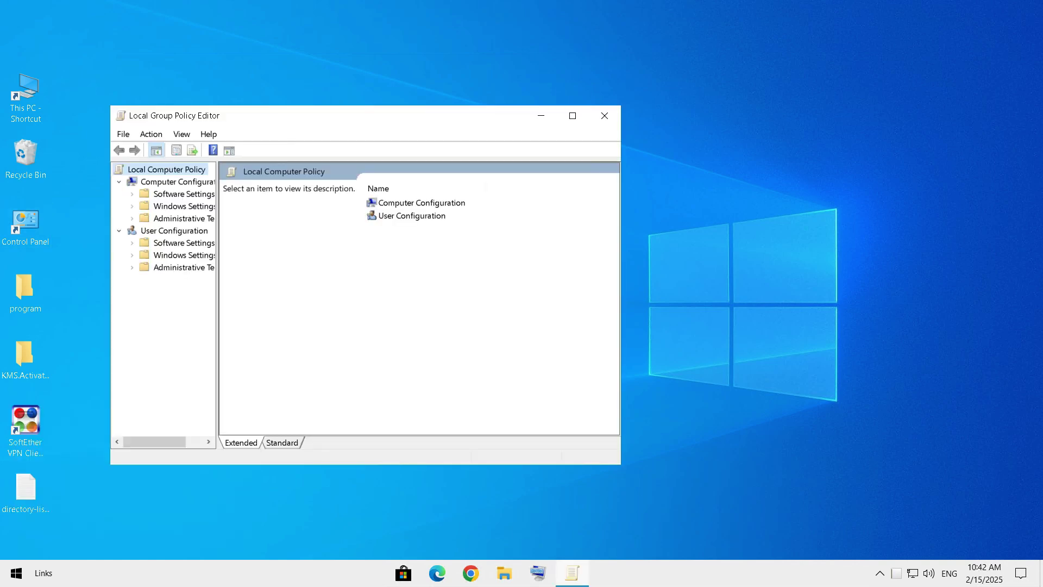
{"action": "left_click", "coordinate": [179, 182]}
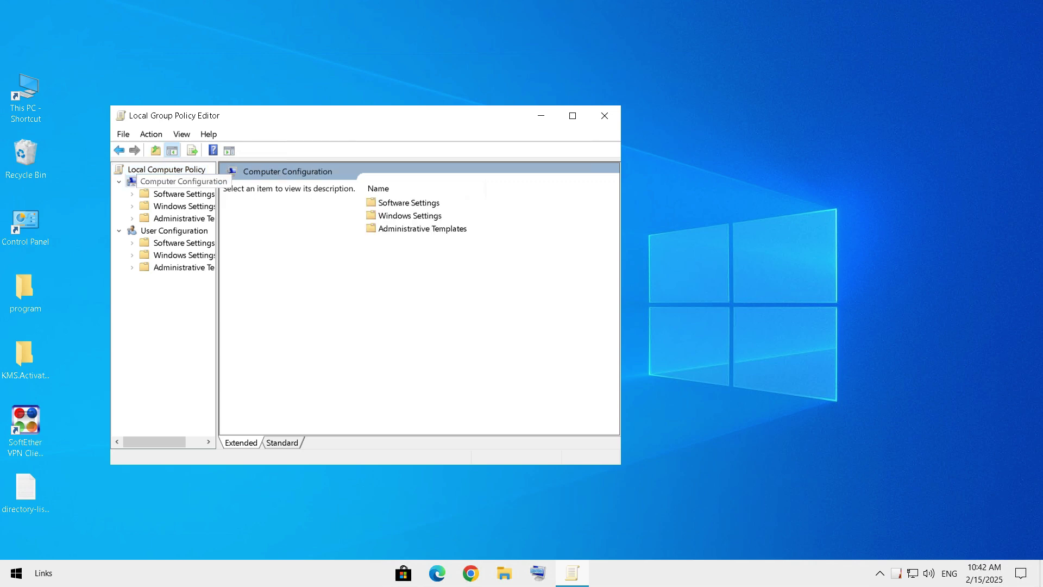
{"action": "double_click", "coordinate": [179, 218]}
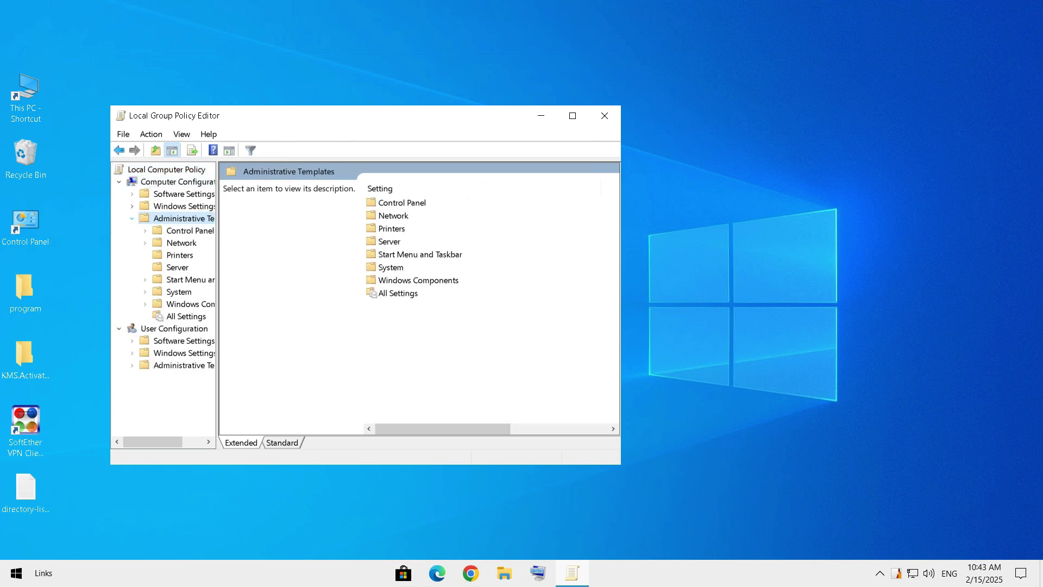
{"action": "left_click", "coordinate": [145, 304]}
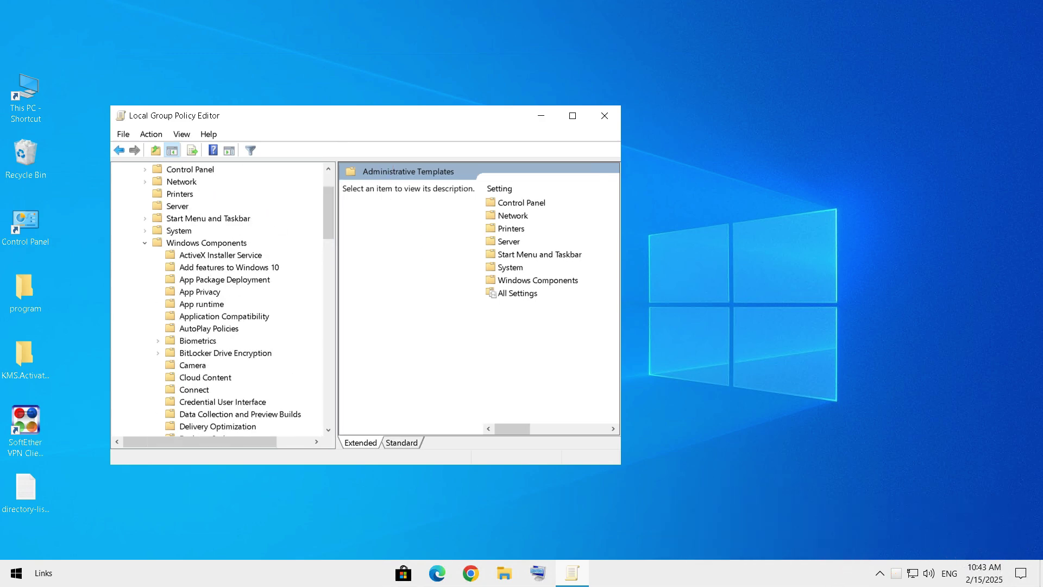
{"action": "left_click", "coordinate": [208, 328]}
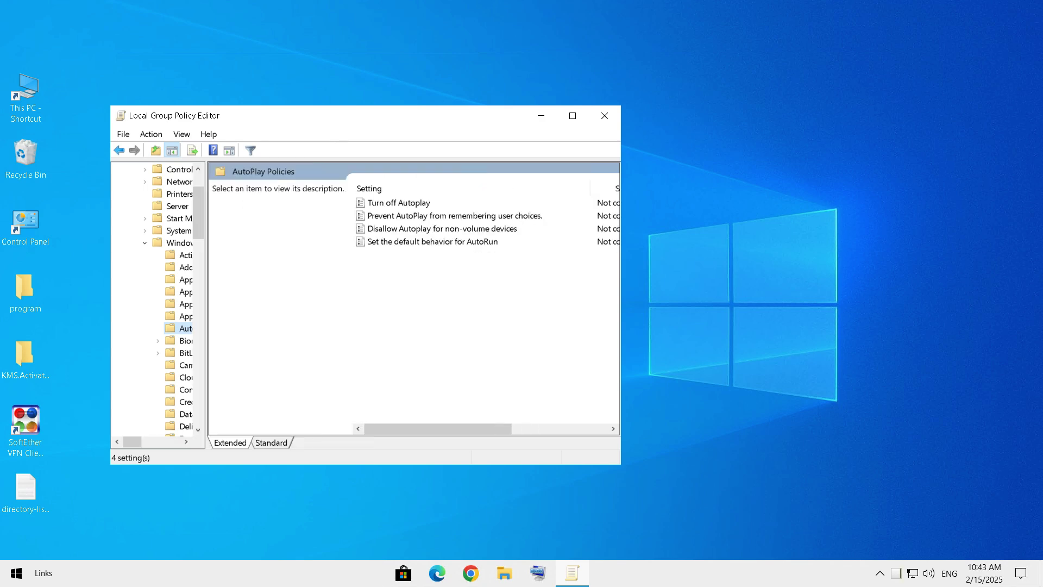
{"action": "double_click", "coordinate": [399, 203]}
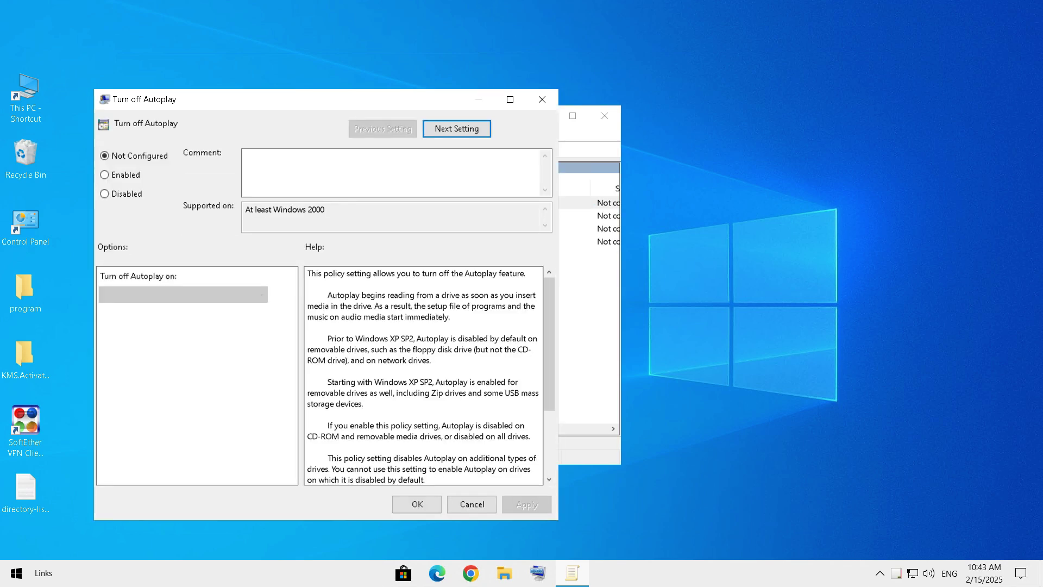
{"action": "left_click", "coordinate": [104, 194]}
{"action": "left_click", "coordinate": [417, 504]}
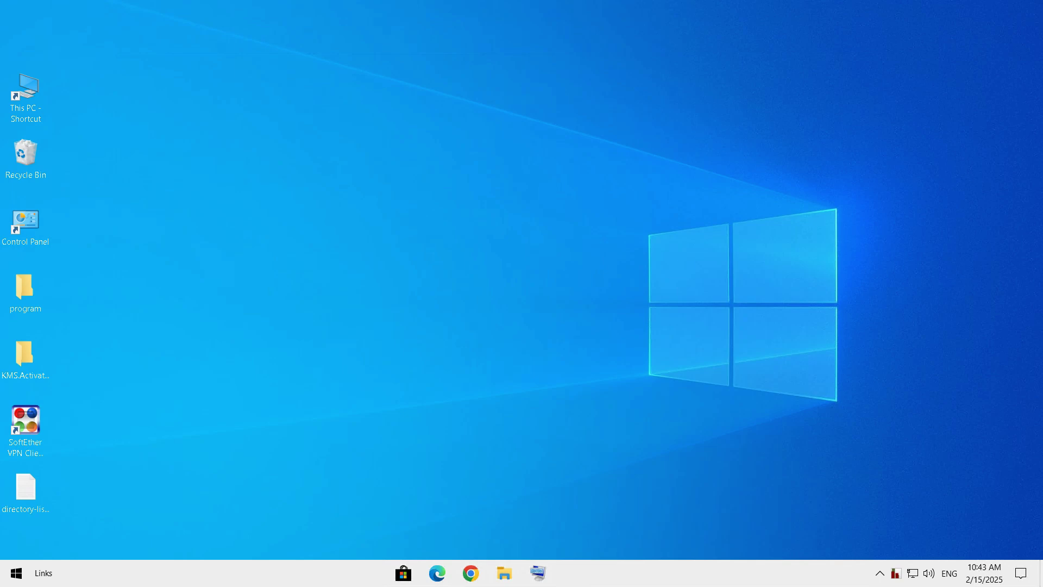
Using secpol.msc, set the Password Policy minimum password length to 12 characters
{"action": "key", "text": "super+r"}
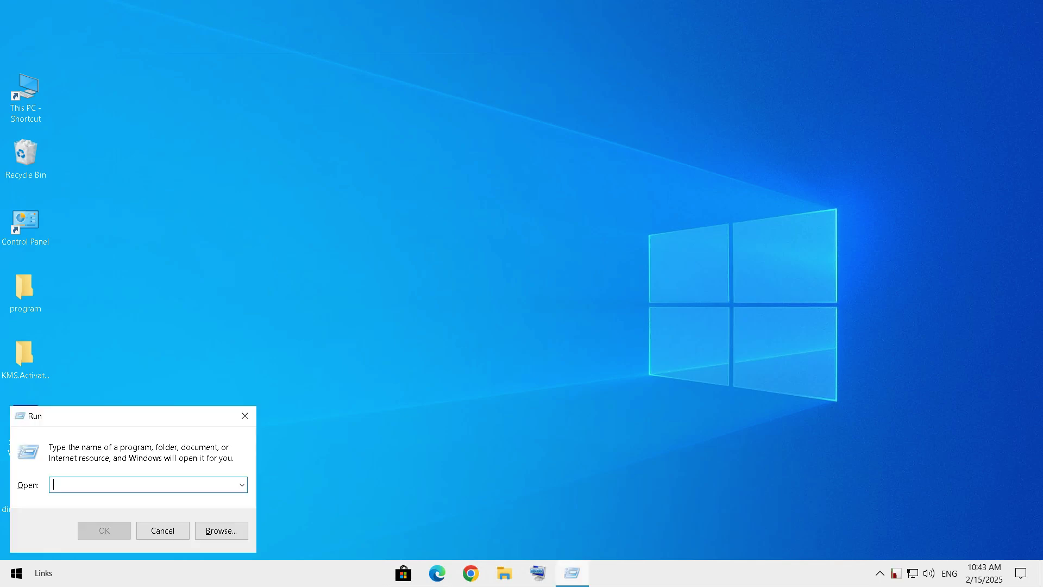
{"action": "type", "text": "se"}
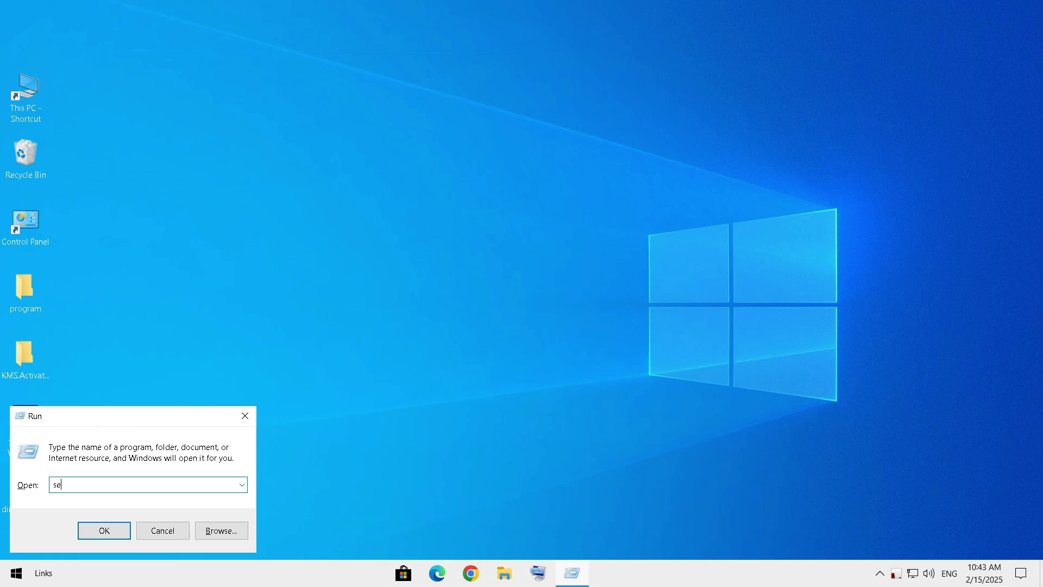
{"action": "type", "text": "cpol.msc"}
{"action": "key", "text": "Return"}
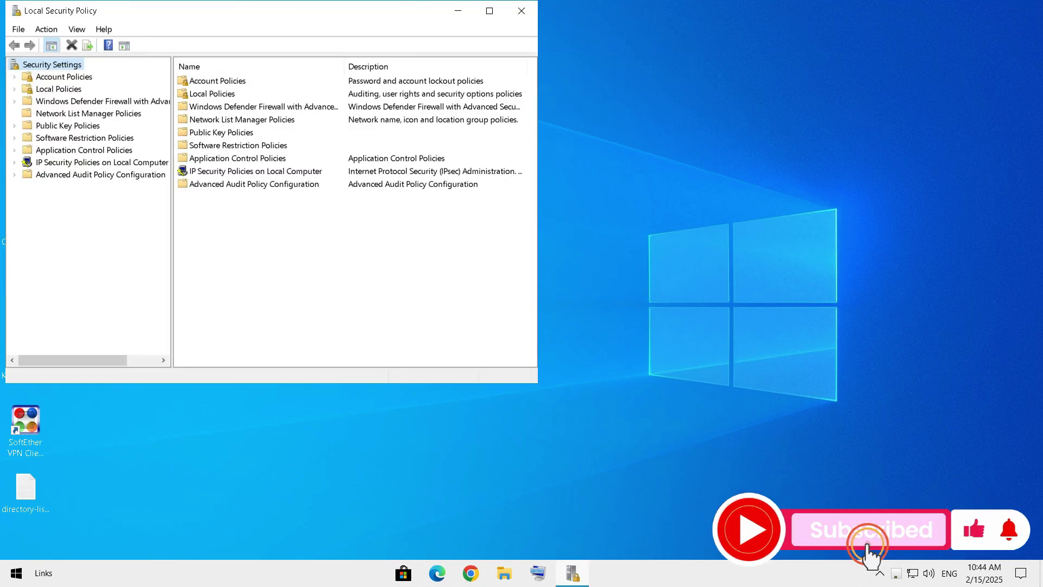
{"action": "left_click", "coordinate": [14, 77]}
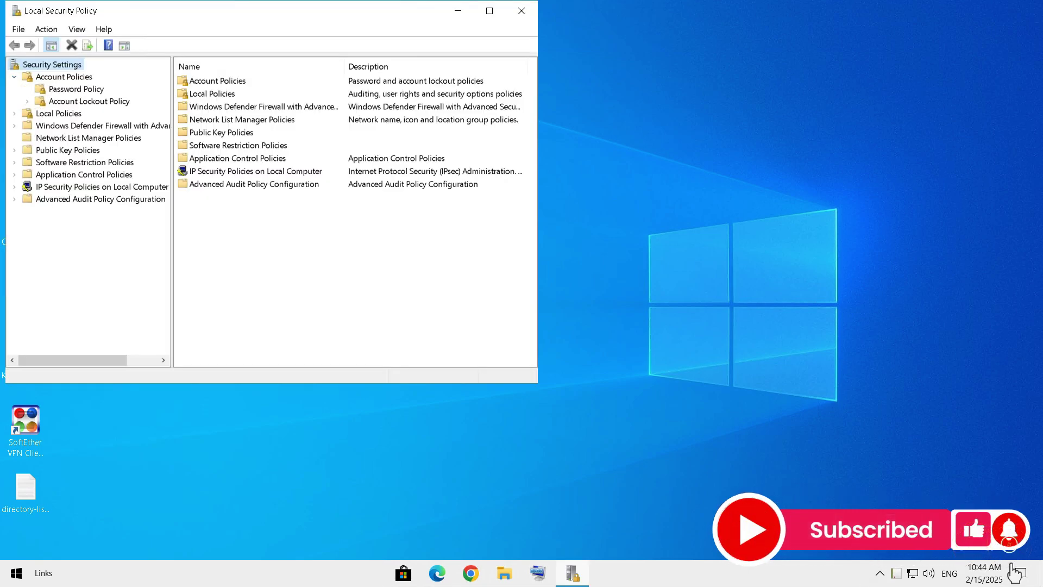
{"action": "left_click", "coordinate": [76, 88]}
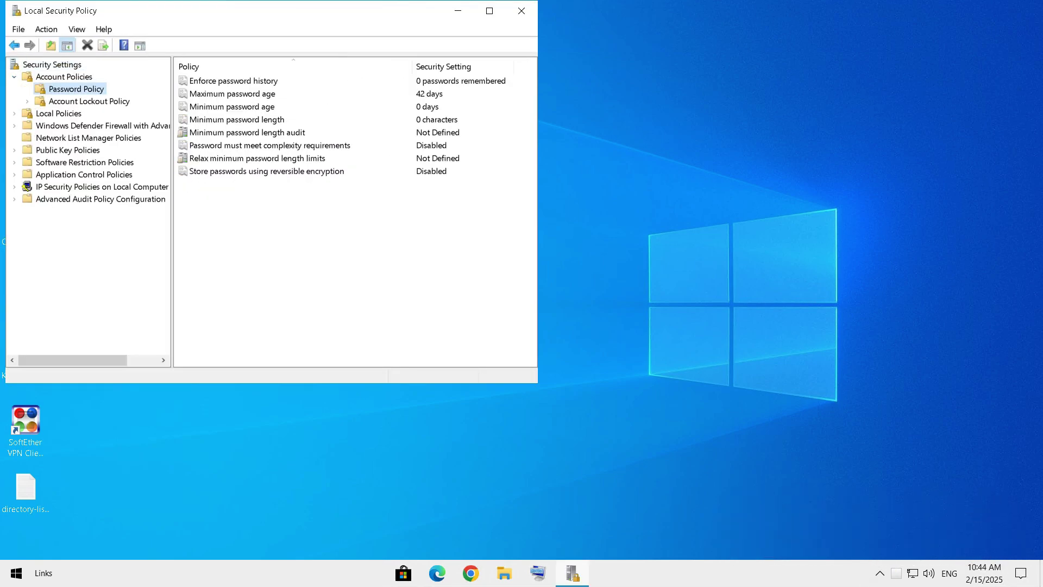
{"action": "double_click", "coordinate": [237, 119]}
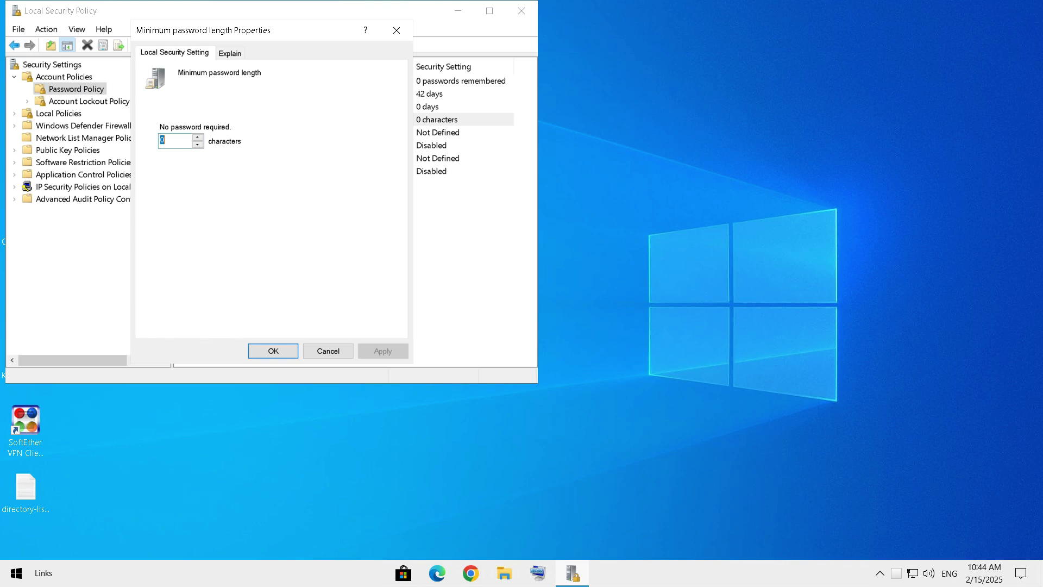
{"action": "type", "text": "12"}
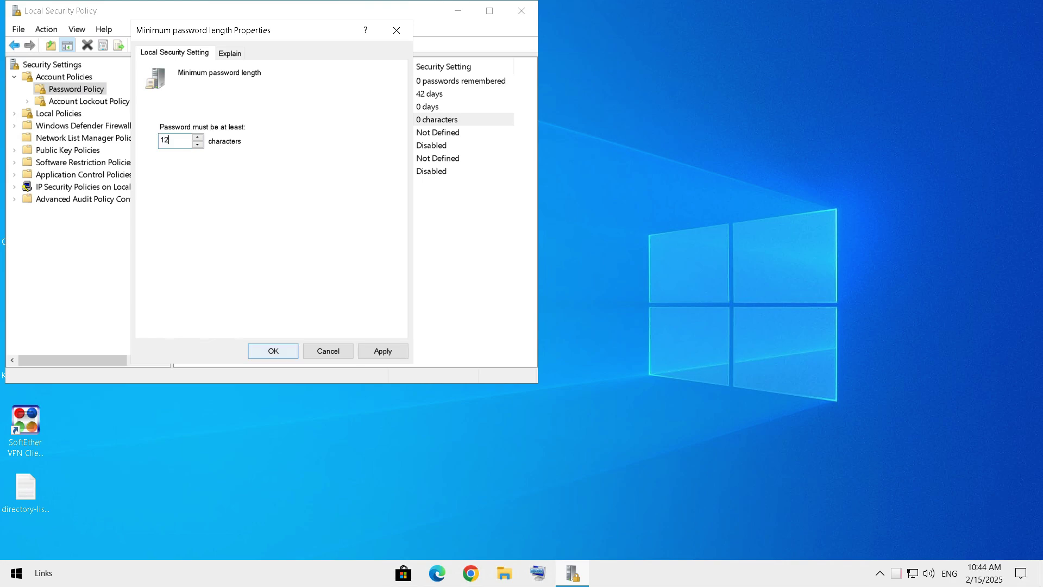
{"action": "key", "text": "Return"}
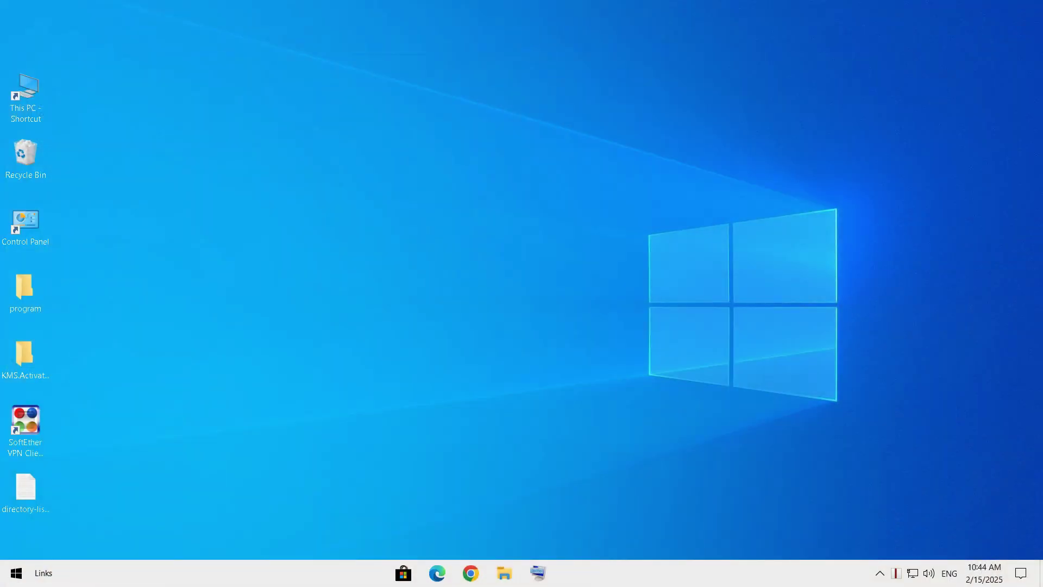